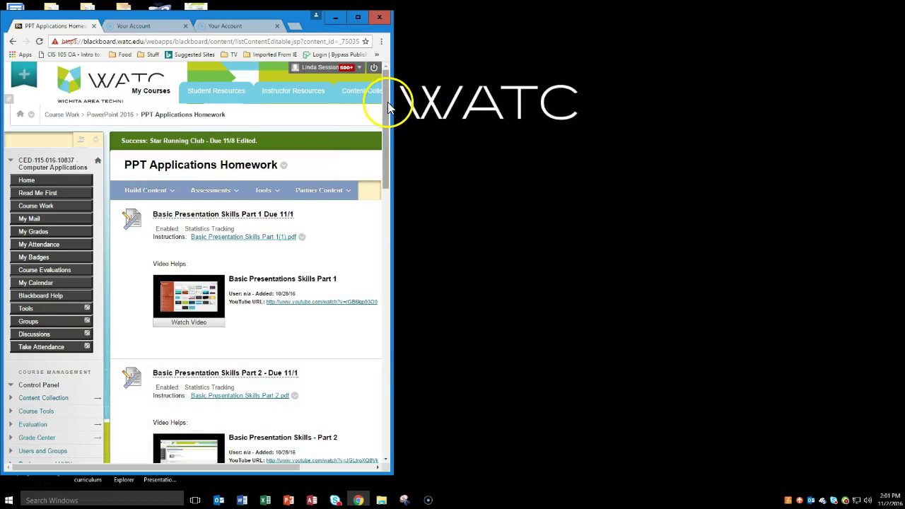
Scroll the course page down to the Animated Sea Aquarium assignment due 11/8 and its attached files.
drag(386, 106, 396, 341)
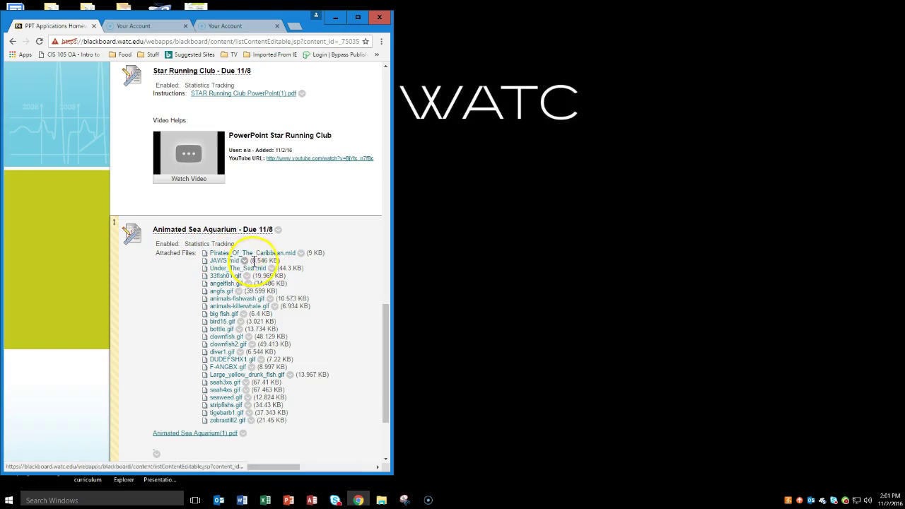
Download and open the attached Pirates_Of_The_Caribbean.mid file.
click(301, 254)
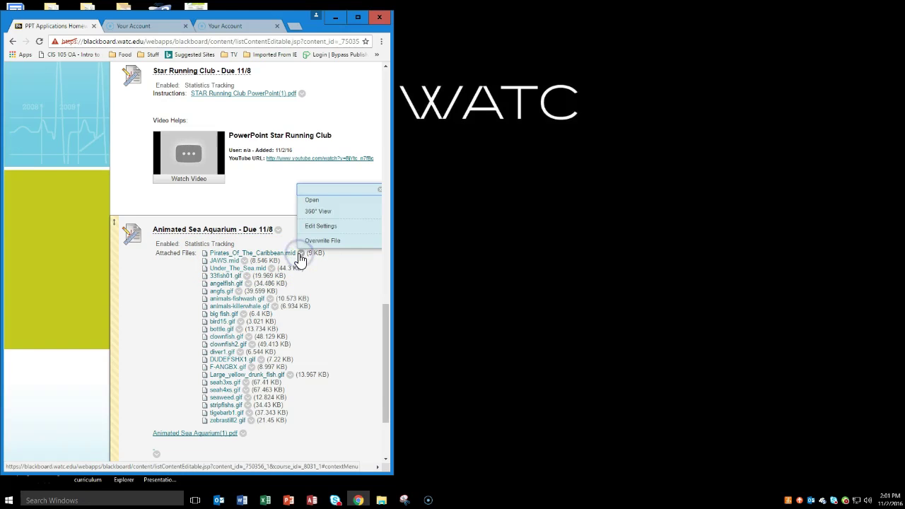
click(313, 201)
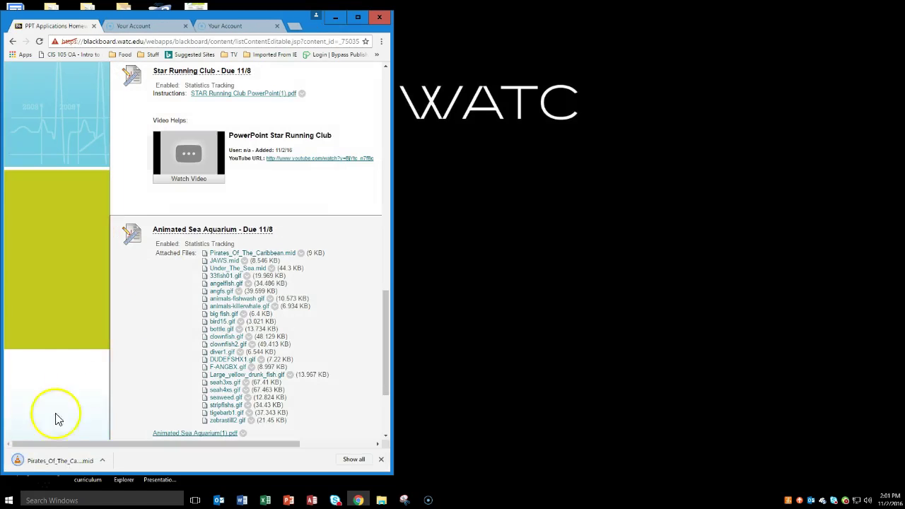
click(38, 463)
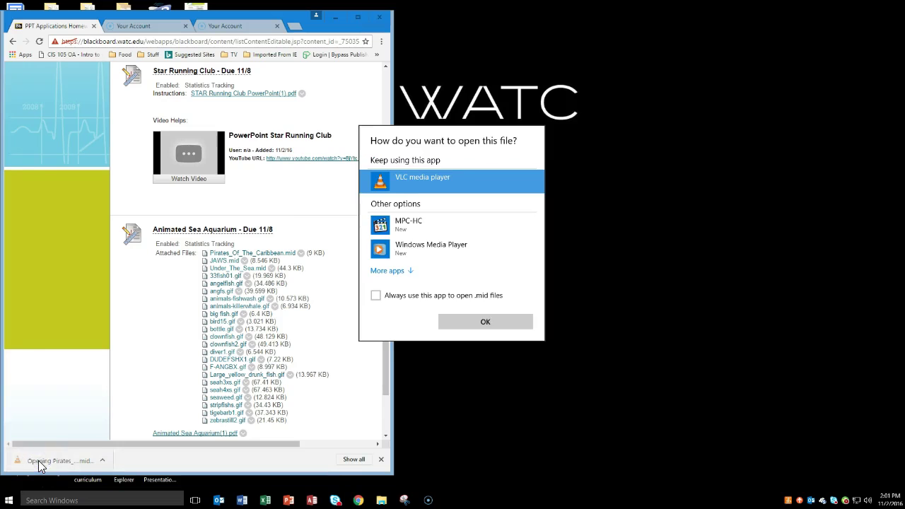
Play it in Windows Media Player with Recommended settings, then close the player.
click(400, 244)
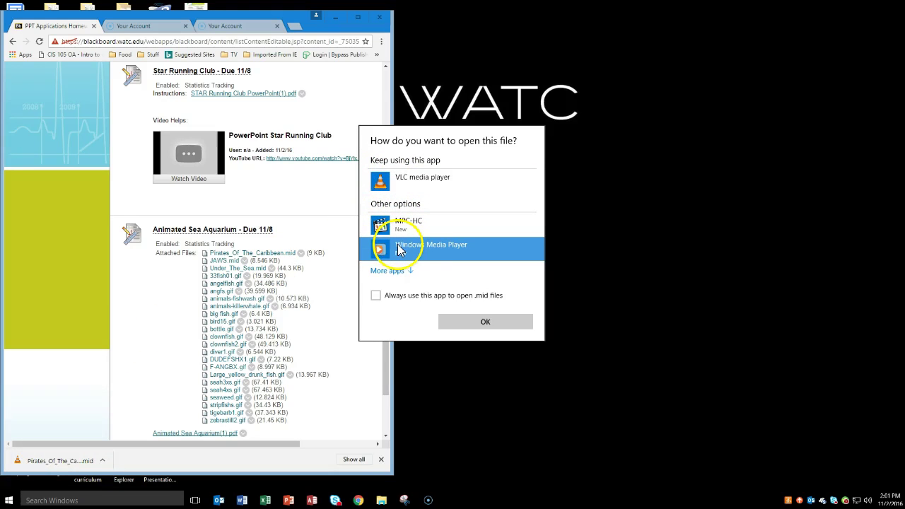
click(484, 321)
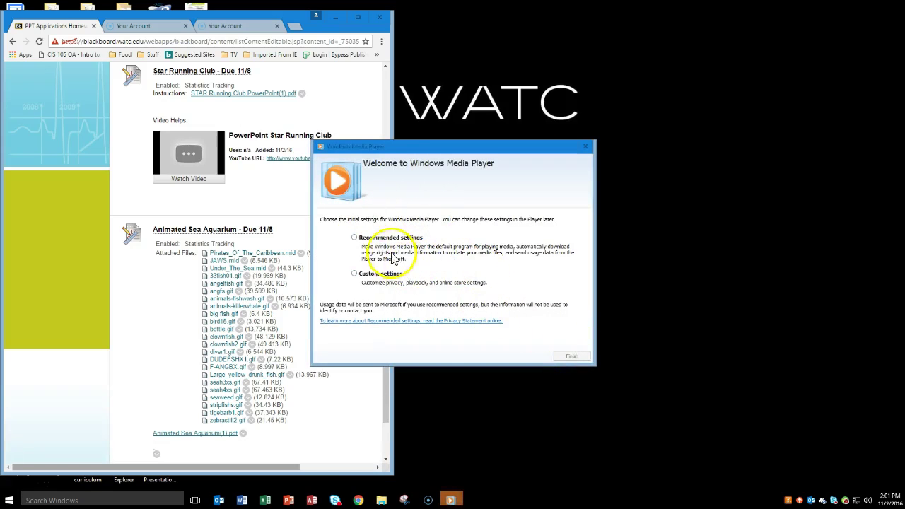
click(360, 239)
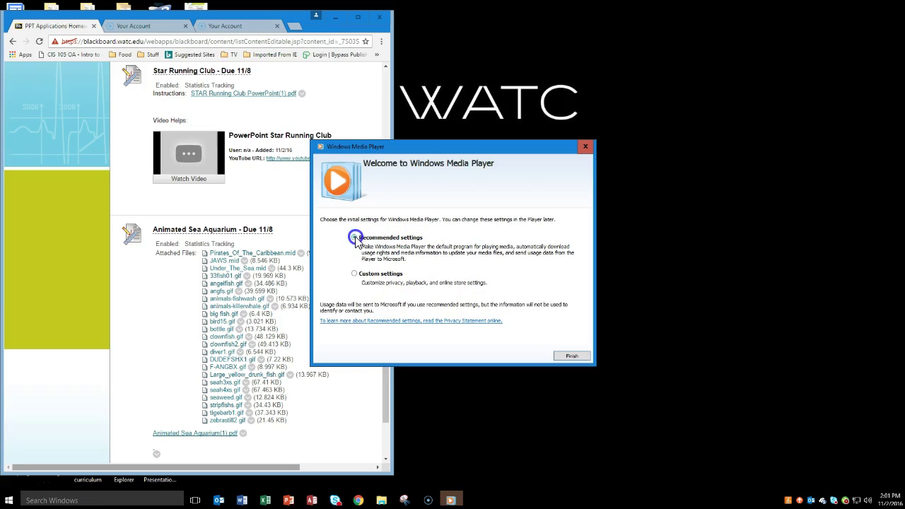
click(562, 357)
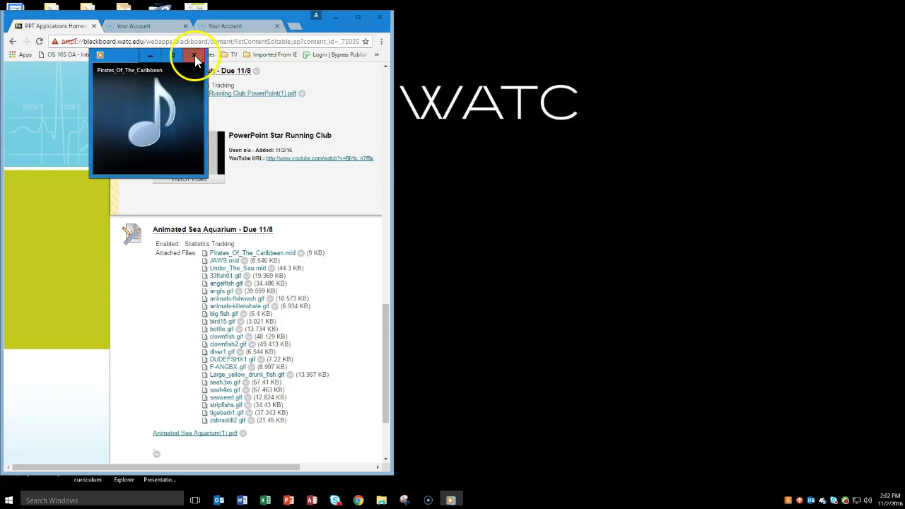
click(194, 57)
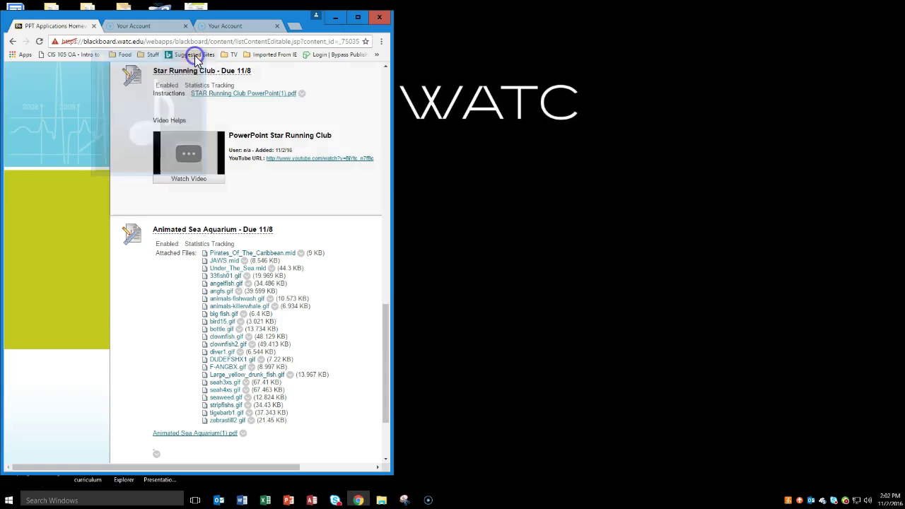
click(245, 261)
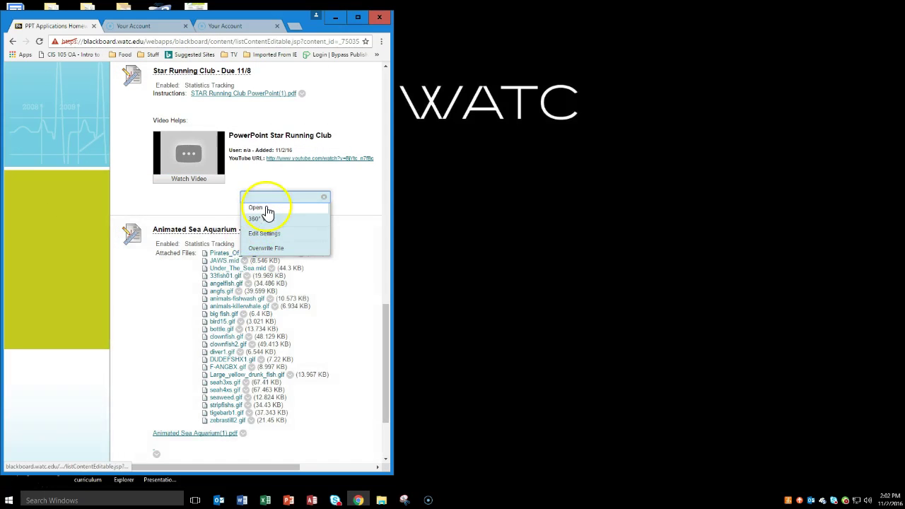
click(261, 209)
click(43, 460)
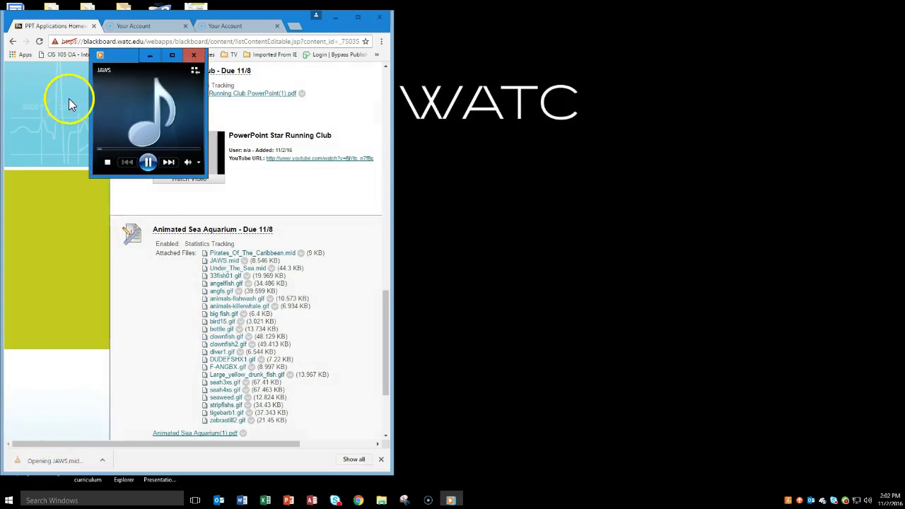
click(193, 55)
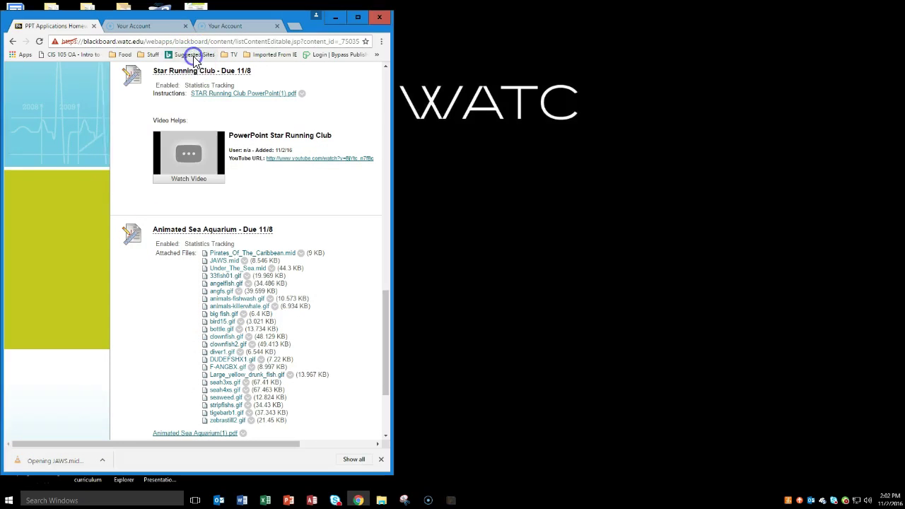
click(271, 268)
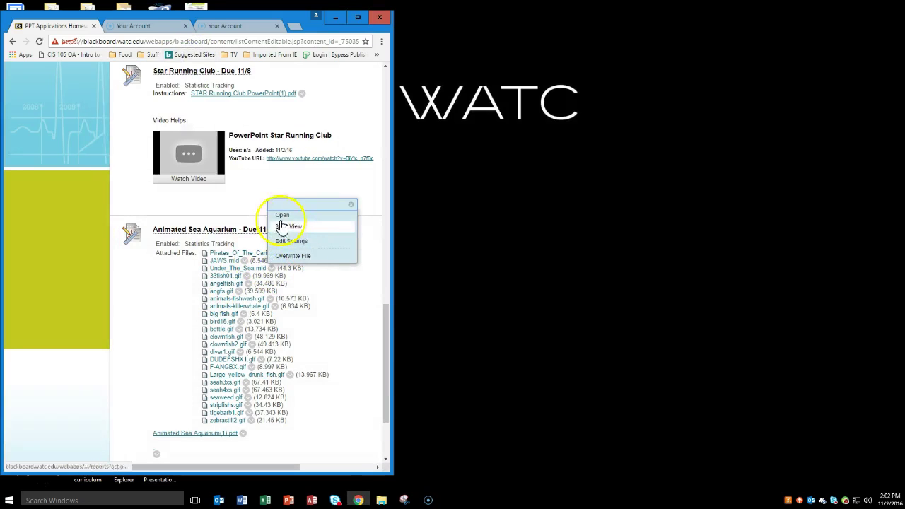
click(283, 216)
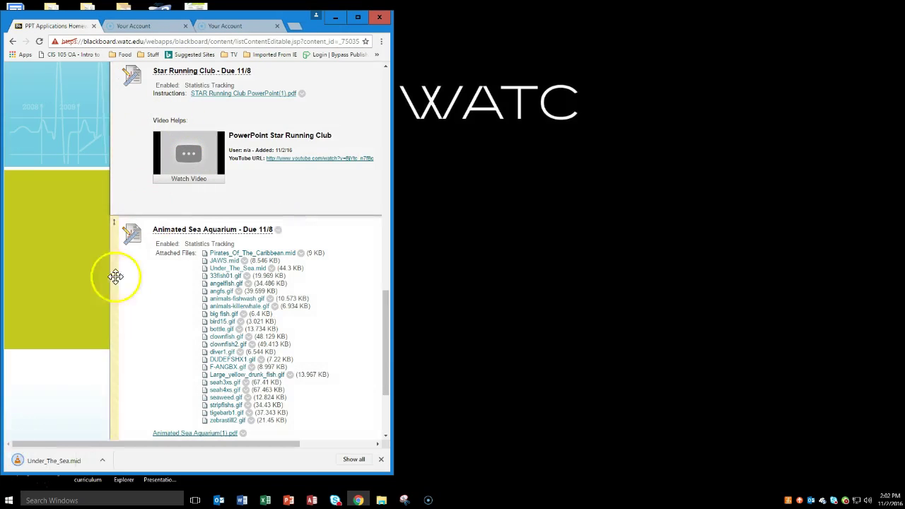
click(37, 470)
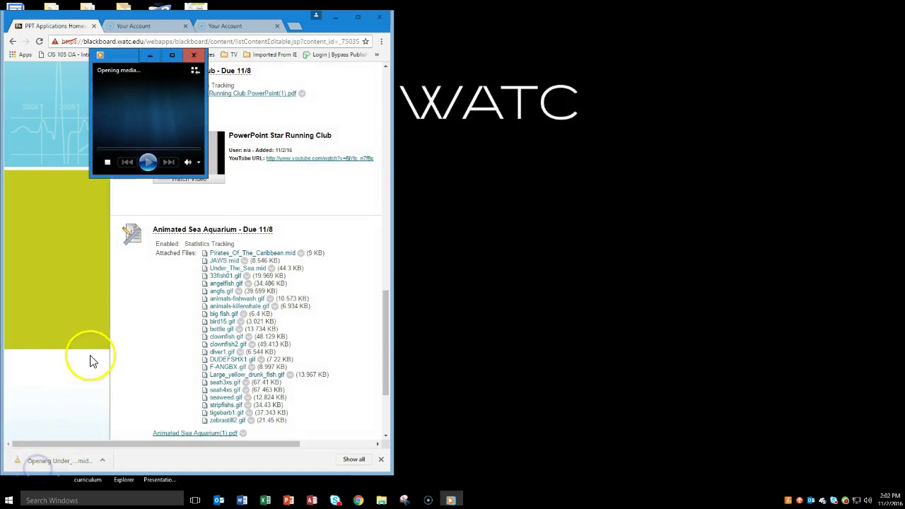
click(198, 56)
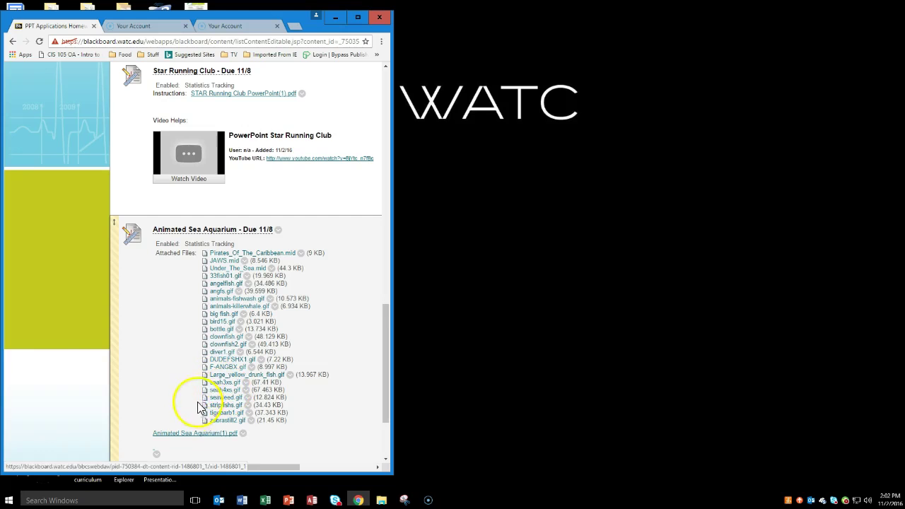
Open the Animated Sea Aquarium(1).pdf instructions, scroll through them, and launch PowerPoint.
click(180, 435)
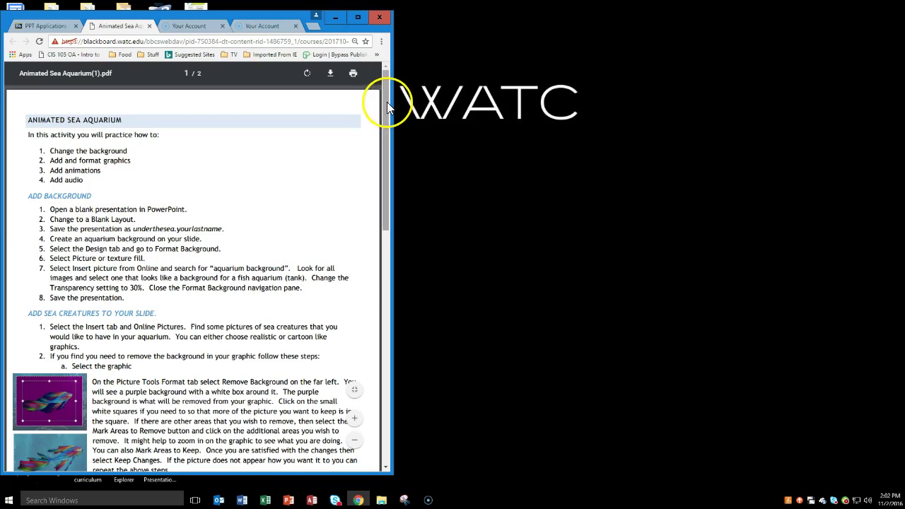
drag(386, 102, 399, 376)
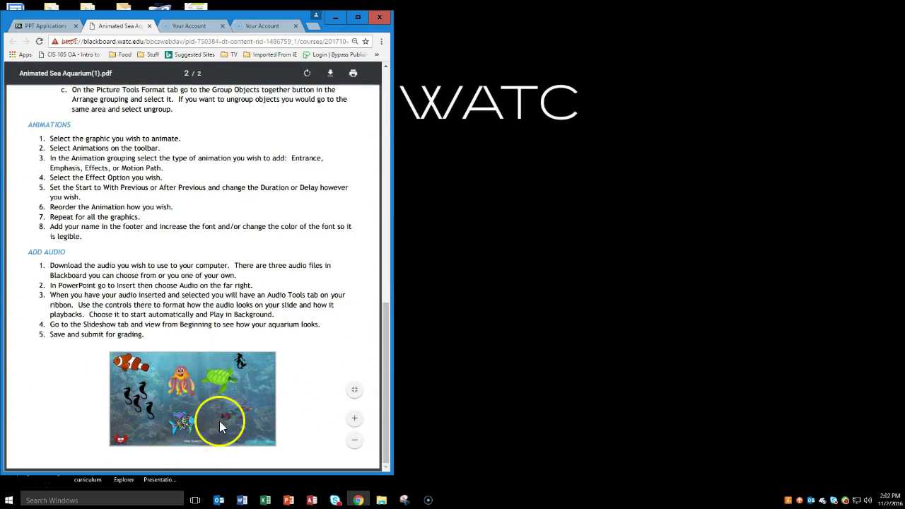
drag(384, 387, 375, 185)
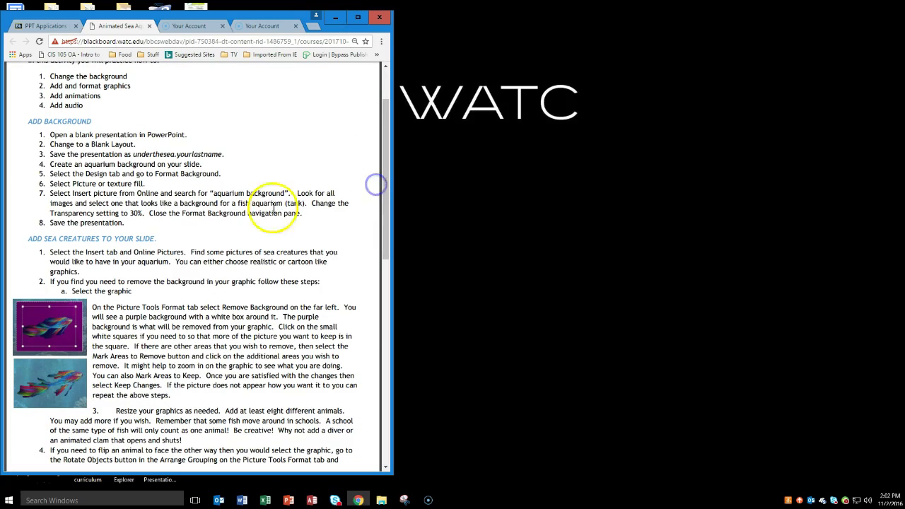
click(290, 500)
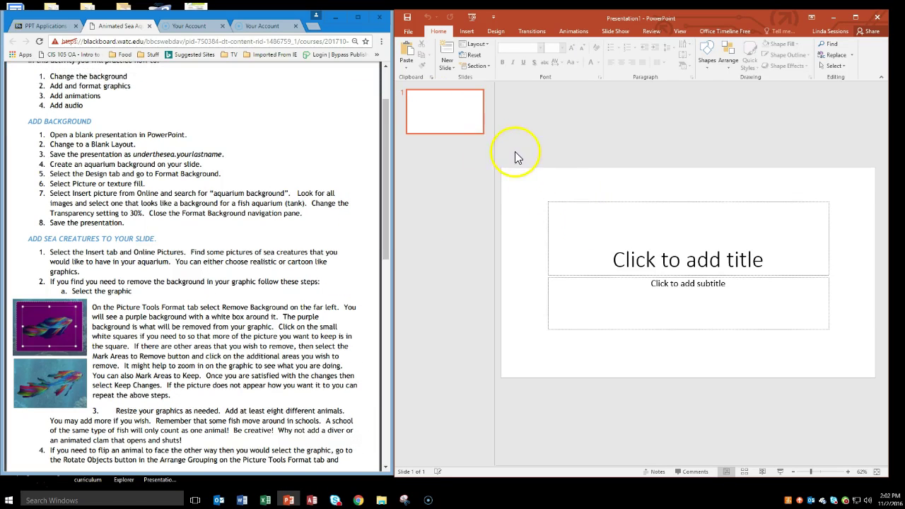
Add a new slide with the Blank layout and delete the original title slide.
click(448, 66)
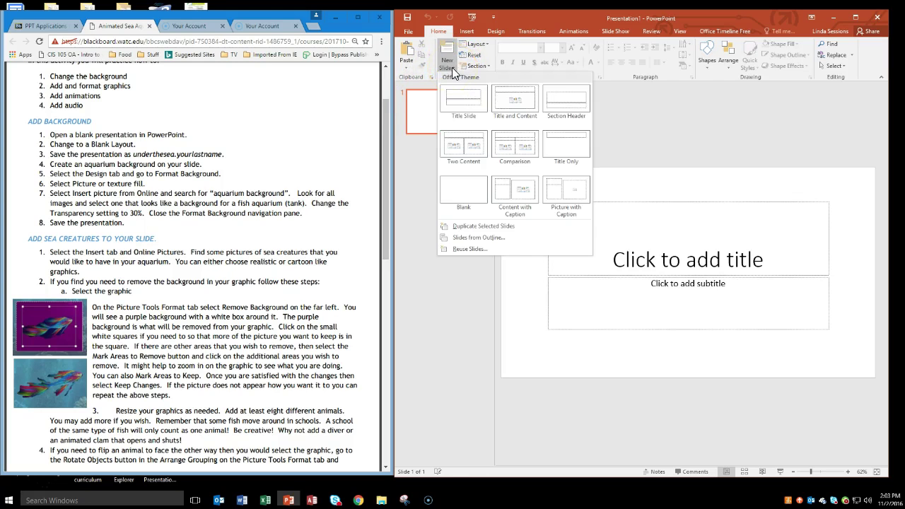
click(464, 192)
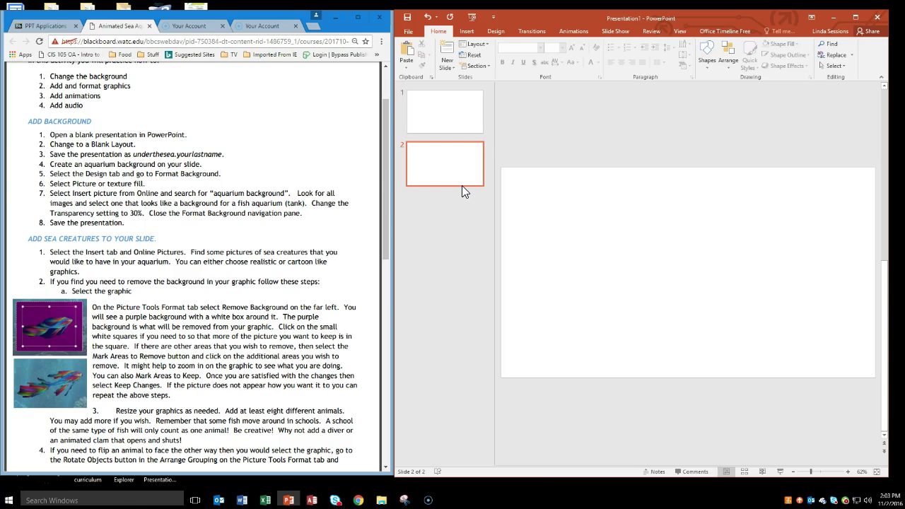
click(439, 112)
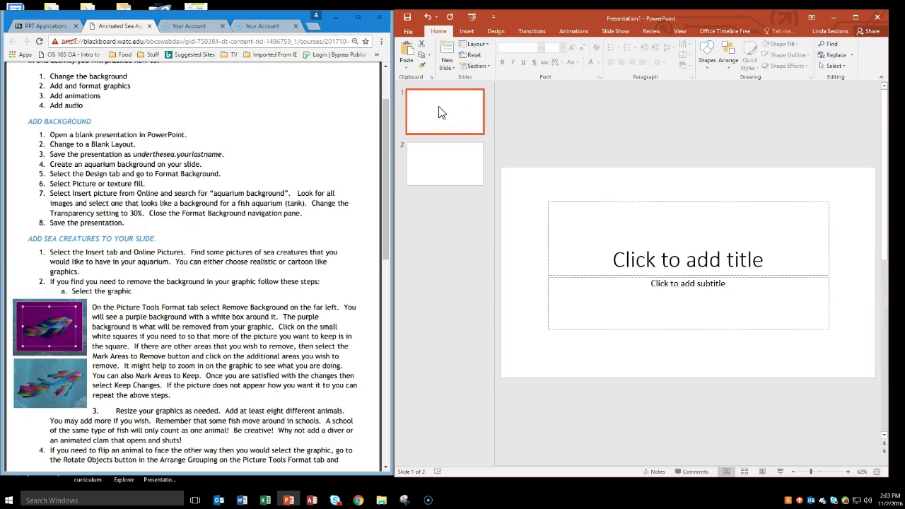
key(Delete)
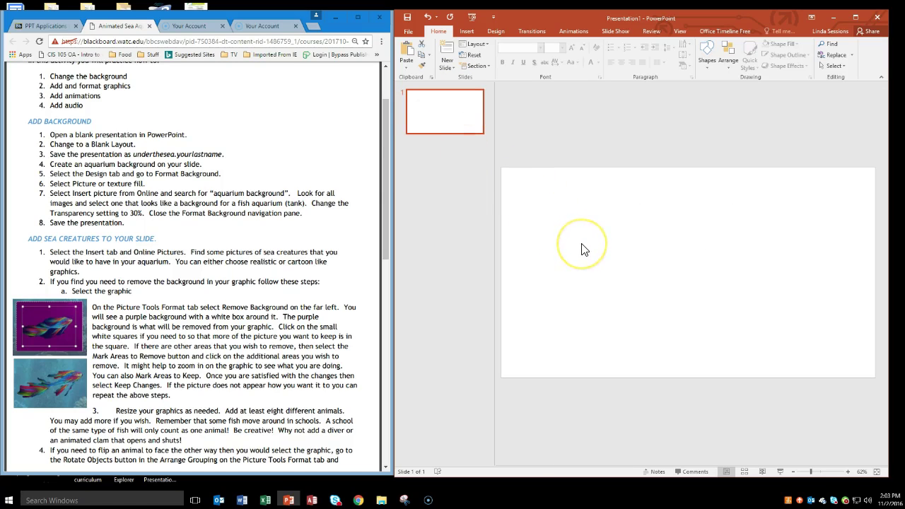
Save the presentation to the Desktop as underthesea followed by the author's last name.
click(410, 30)
click(415, 126)
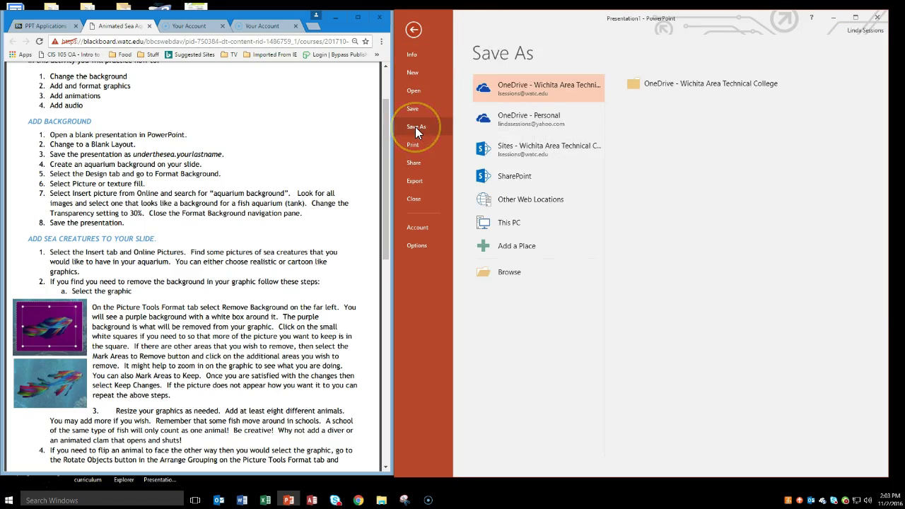
double_click(509, 224)
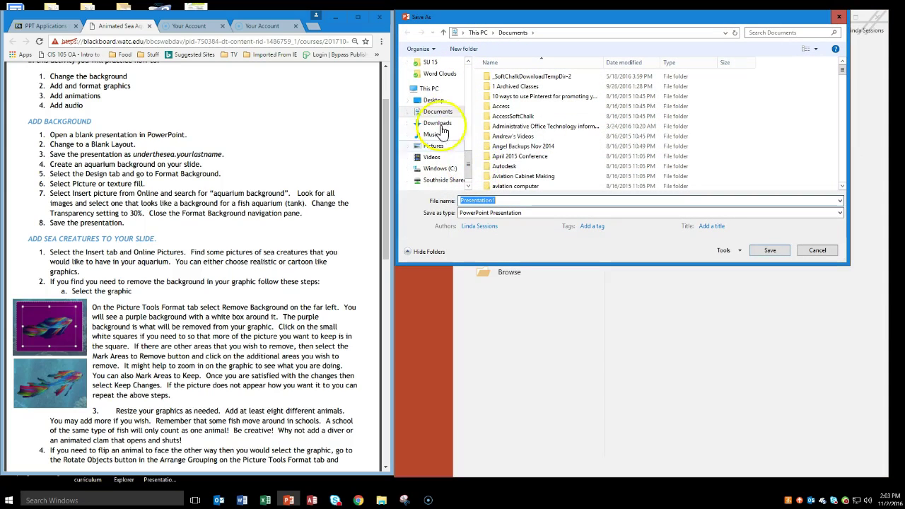
click(433, 102)
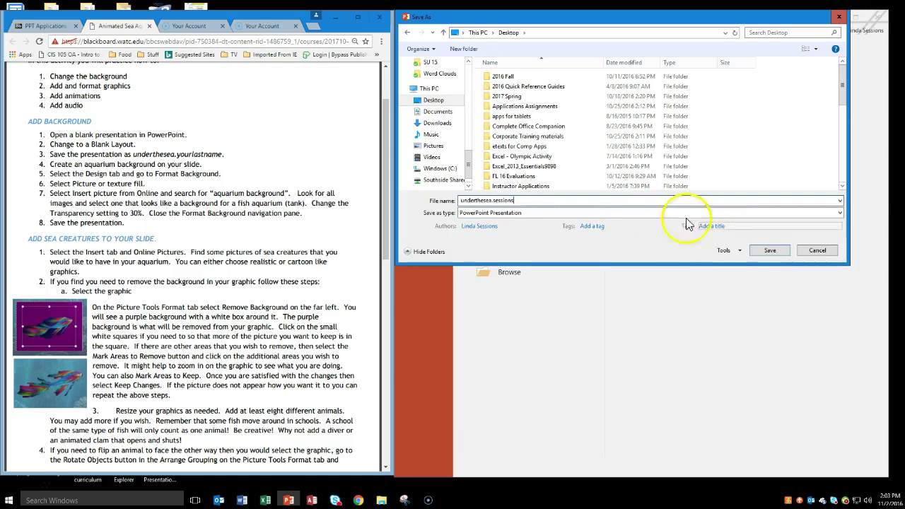
click(761, 253)
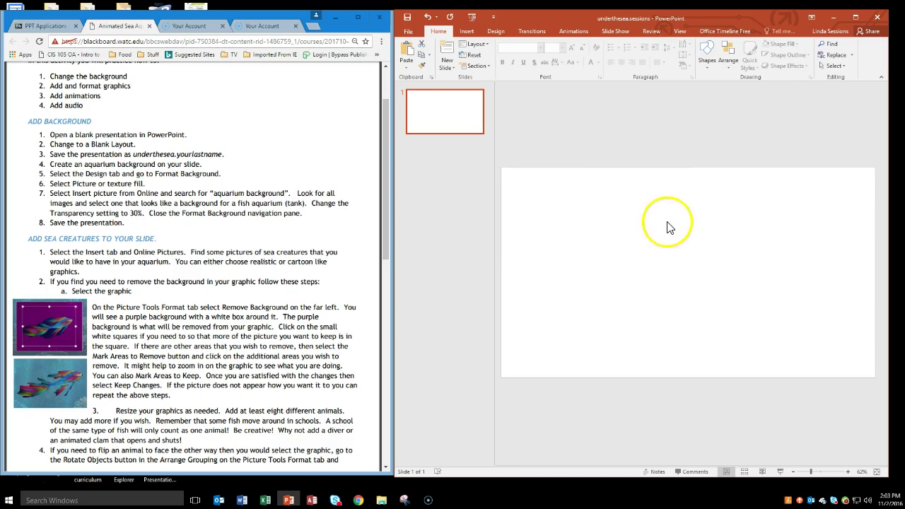
In Design > Format Background, choose Picture or texture fill and start an online picture search.
click(489, 32)
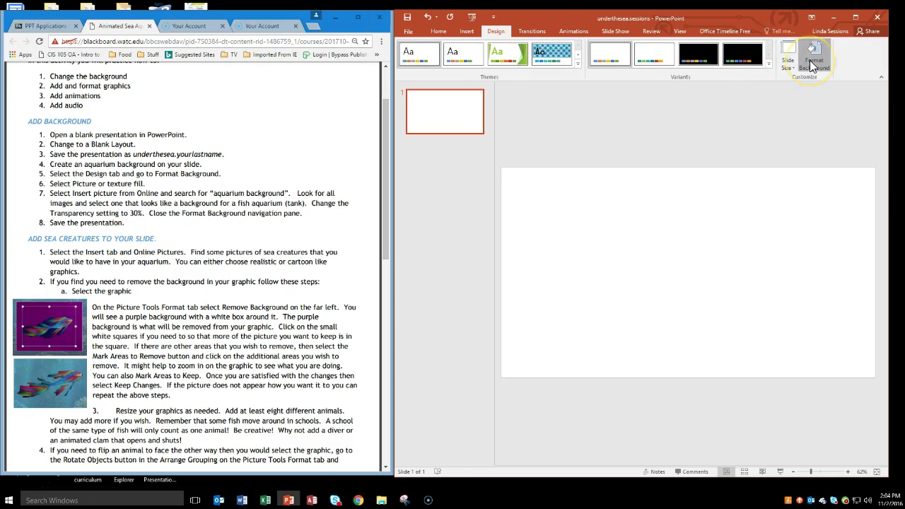
click(811, 64)
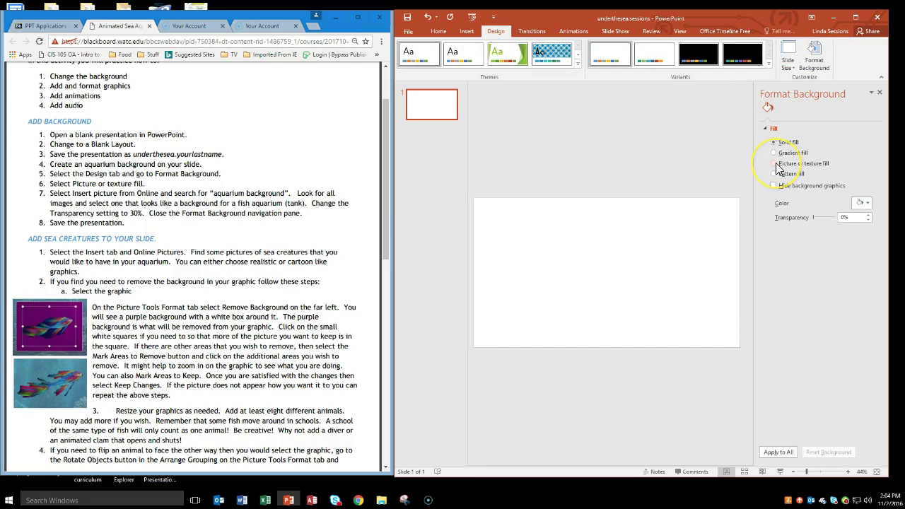
click(776, 165)
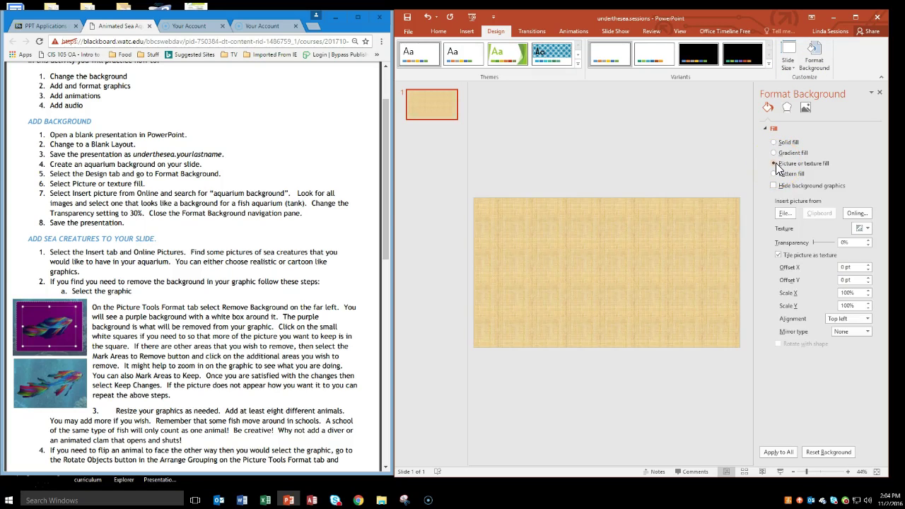
click(856, 215)
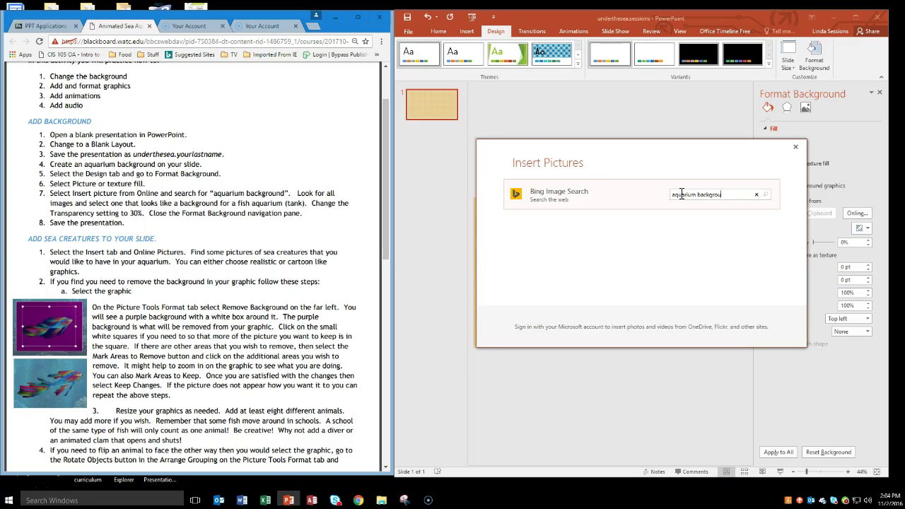
Search for 'aquarium background' and insert the first coral-reef image as the slide background.
key(Return)
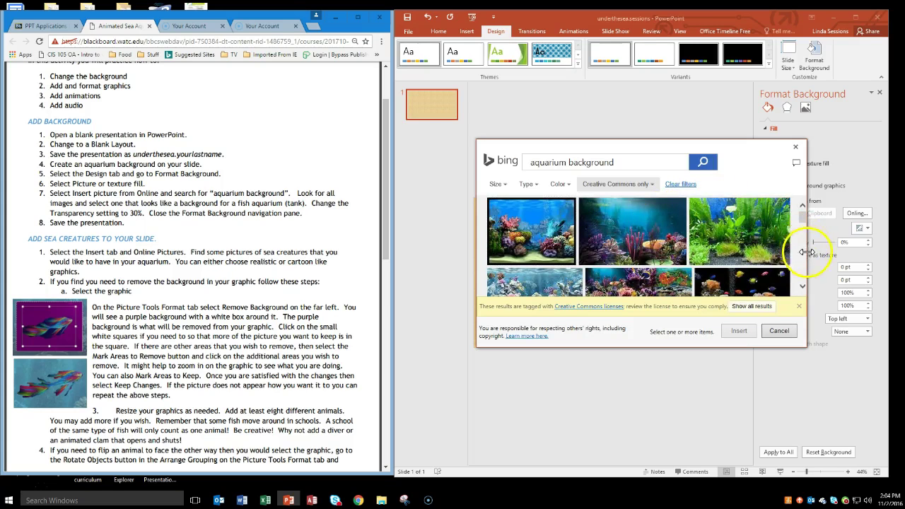
drag(804, 221, 809, 227)
scroll(807, 226, down, 2)
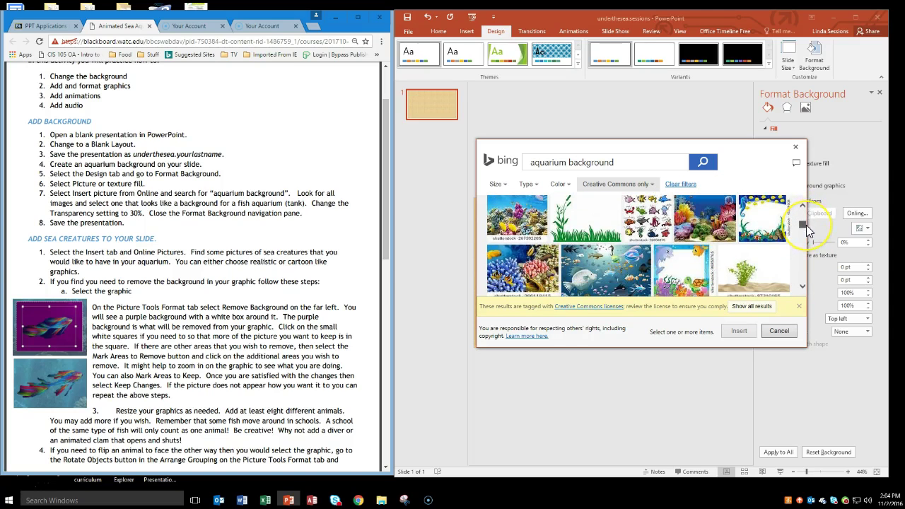
scroll(807, 230, down, 5)
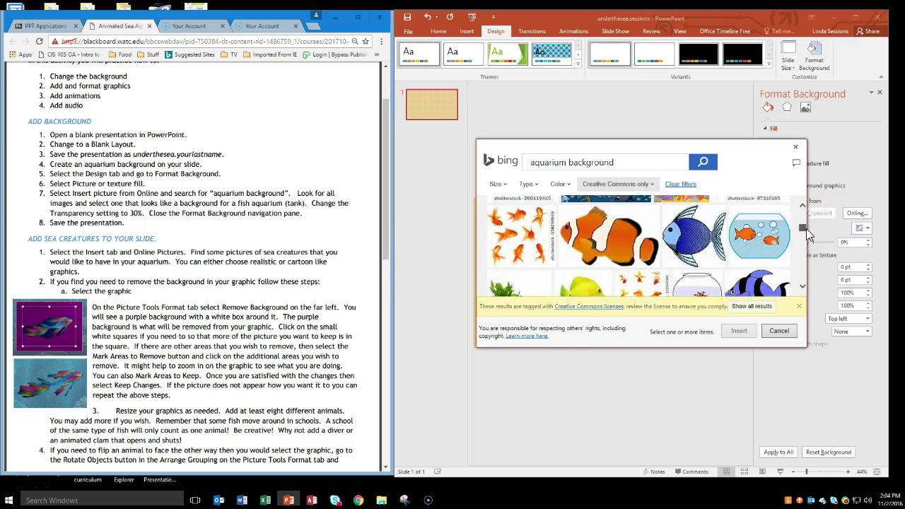
scroll(805, 227, up, 5)
scroll(804, 225, up, 2)
drag(802, 222, 792, 213)
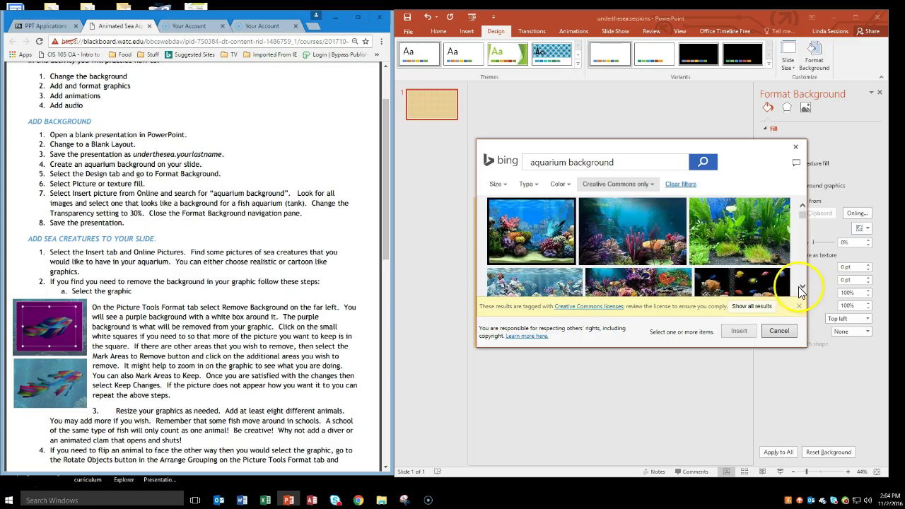
click(495, 203)
click(730, 331)
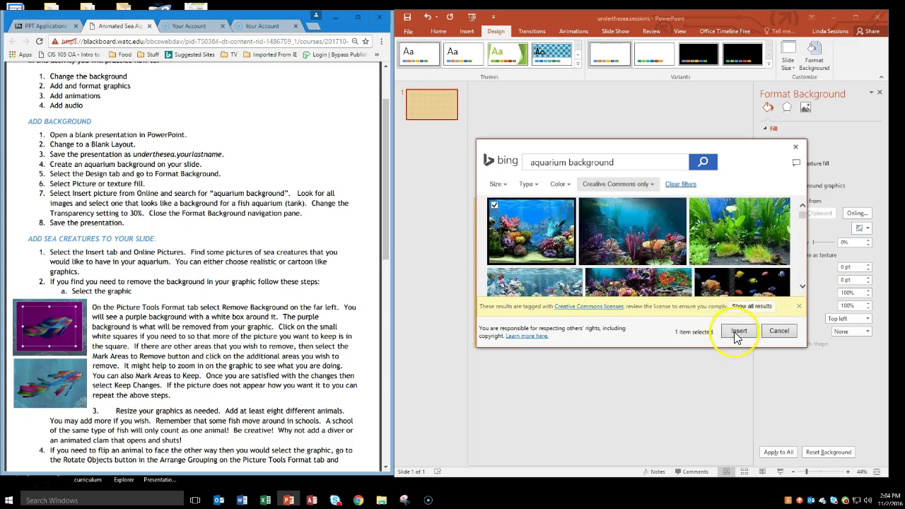
click(605, 375)
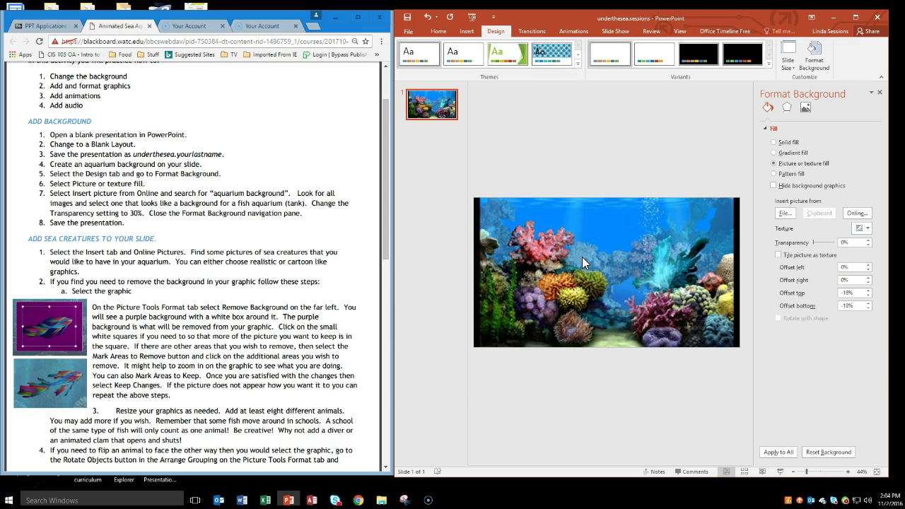
Set the coral-reef background picture's transparency to 30%.
click(870, 239)
click(868, 240)
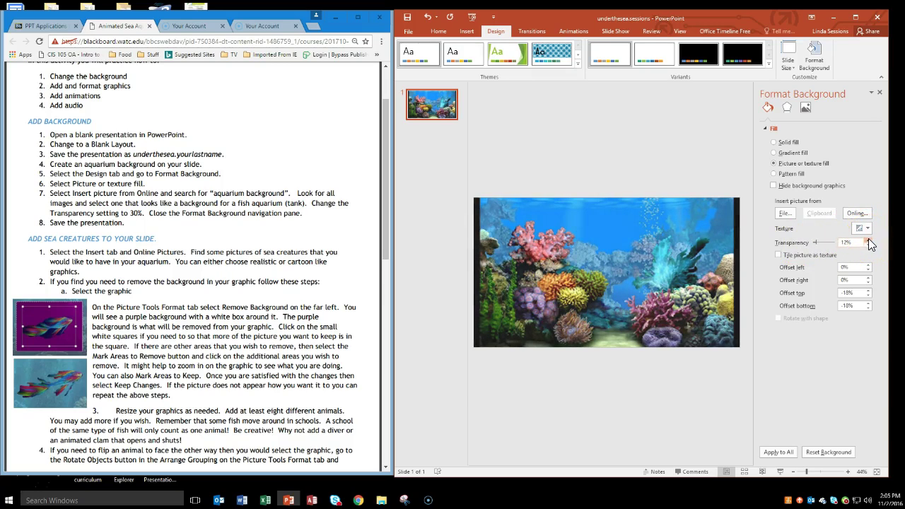
click(869, 240)
click(851, 244)
text(30)
key(Return)
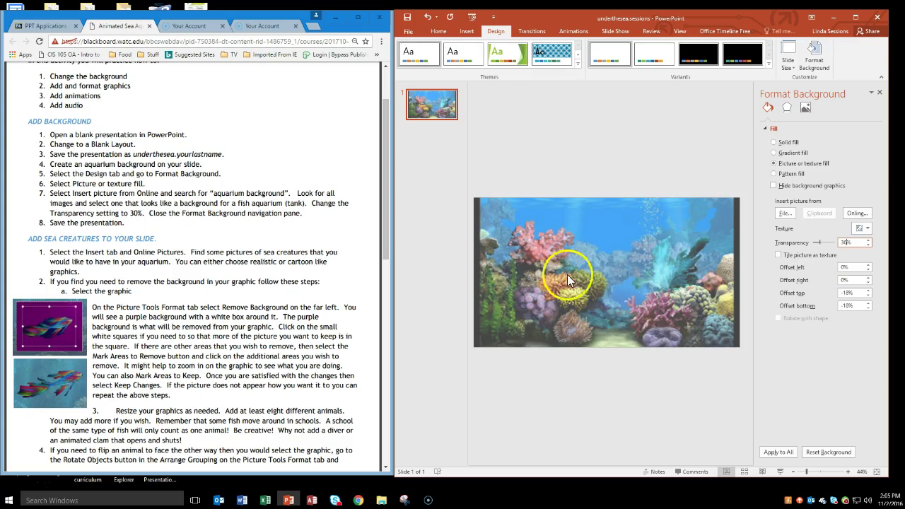
click(578, 383)
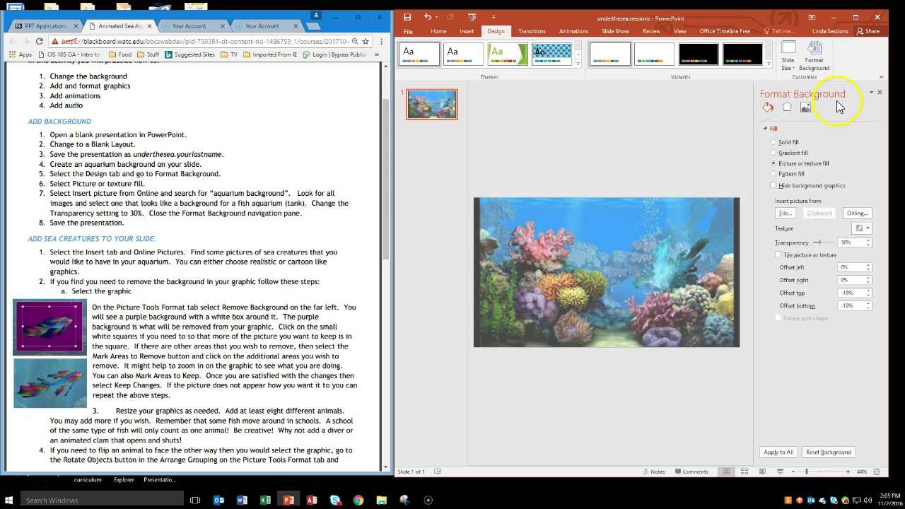
Close the Format Background pane, save the presentation, and check the assignment instructions.
click(880, 94)
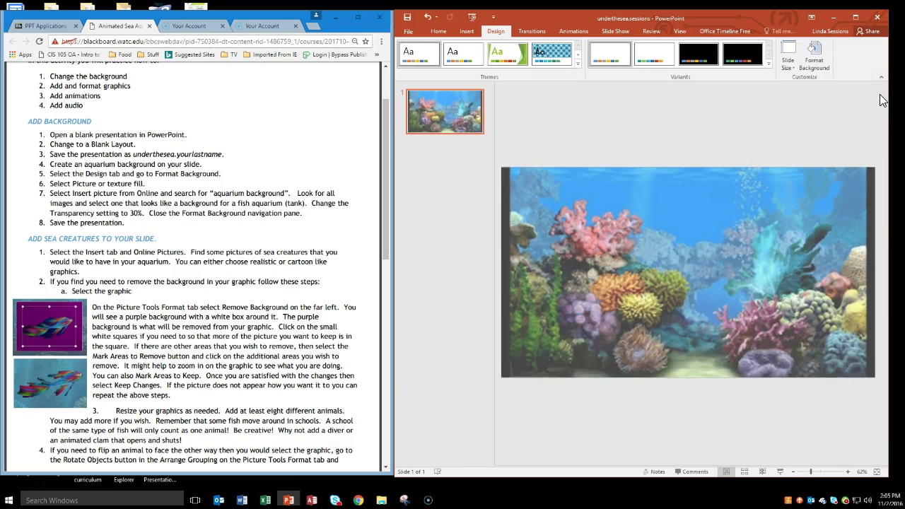
click(409, 17)
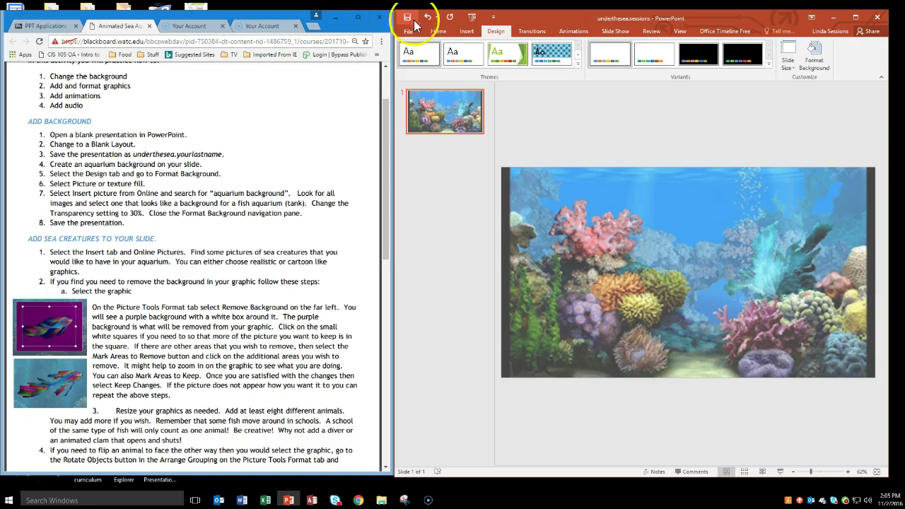
click(385, 141)
drag(385, 141, 411, 186)
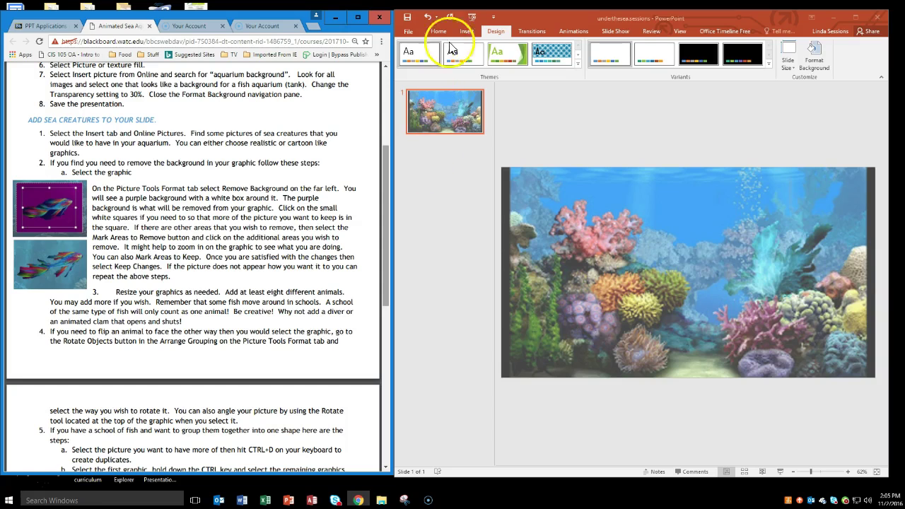
click(467, 31)
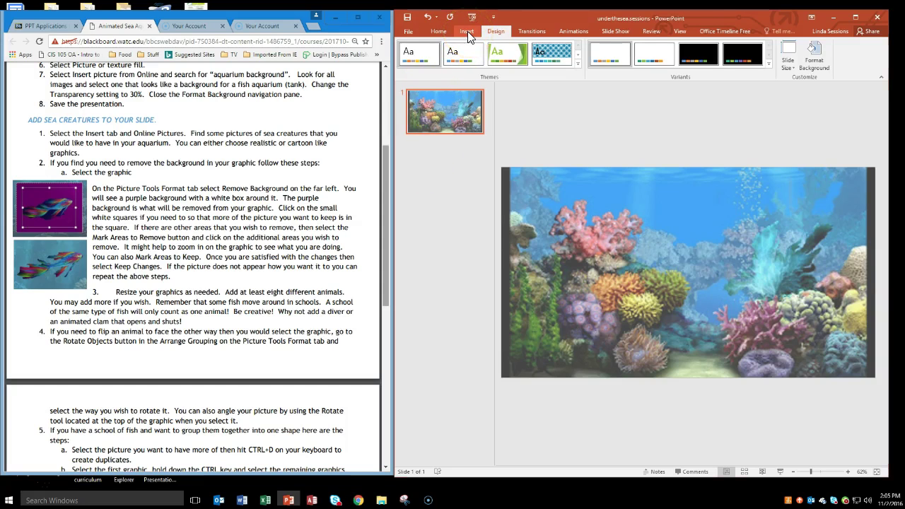
Search online pictures for 'fish' and insert the clownfish photo onto the slide.
click(467, 31)
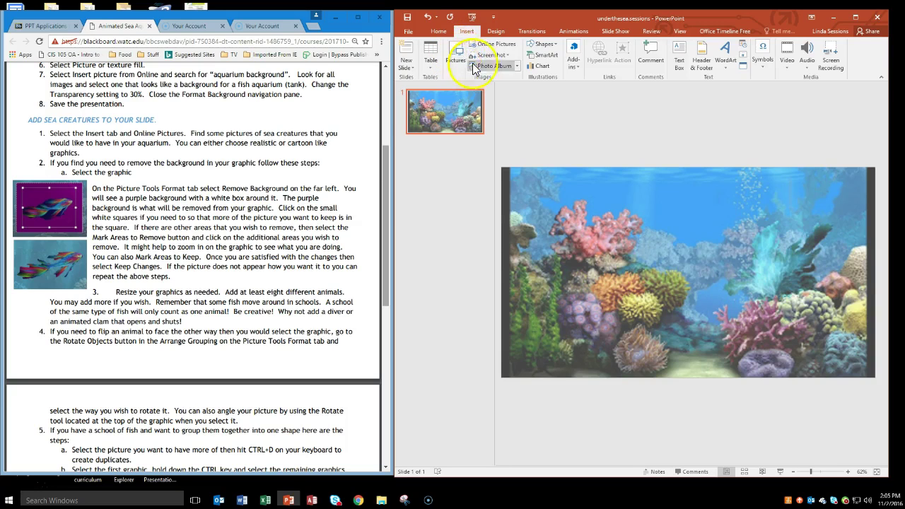
click(491, 45)
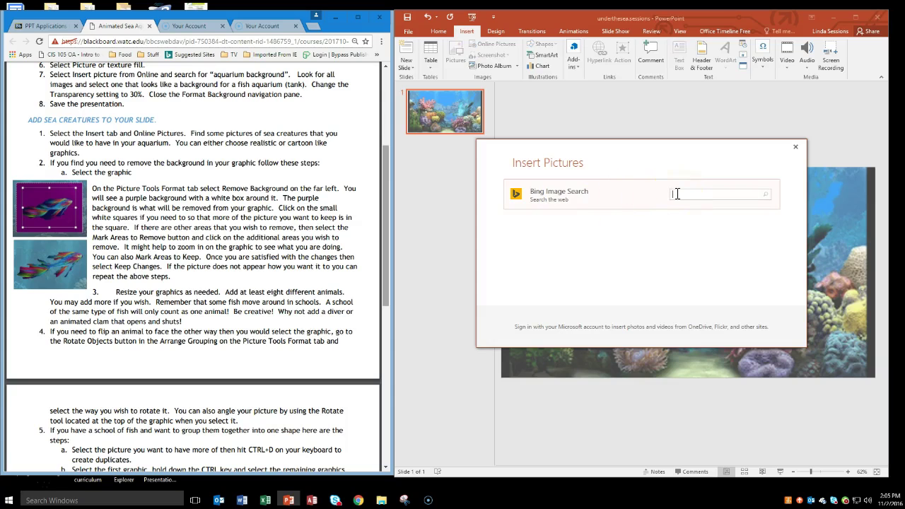
text(fish)
key(Return)
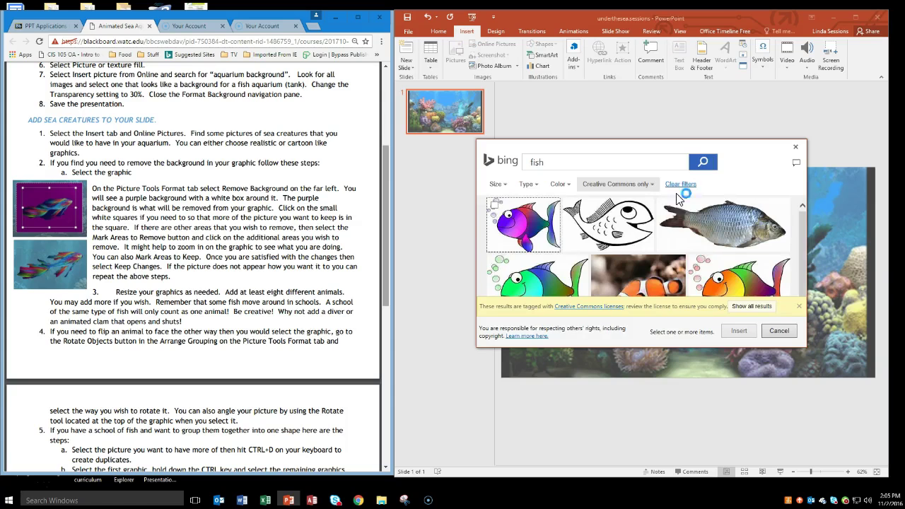
click(802, 285)
scroll(802, 286, down, 2)
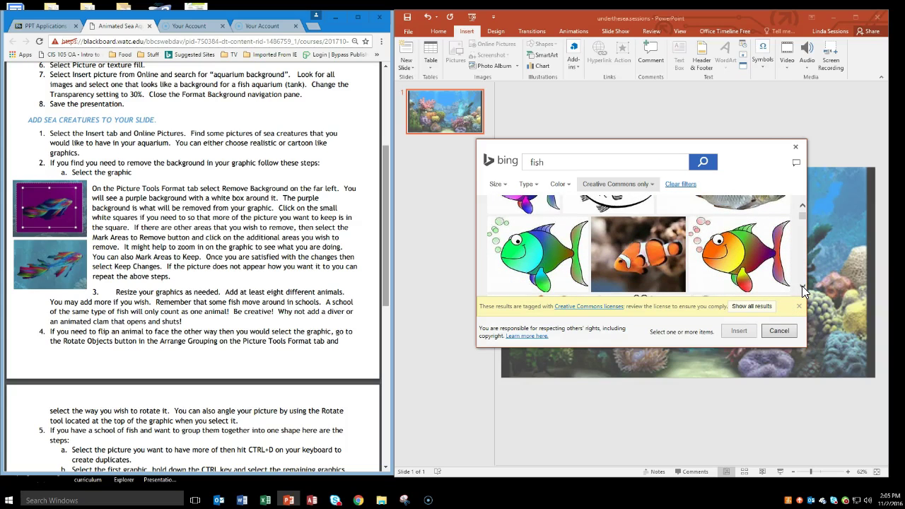
scroll(802, 286, down, 2)
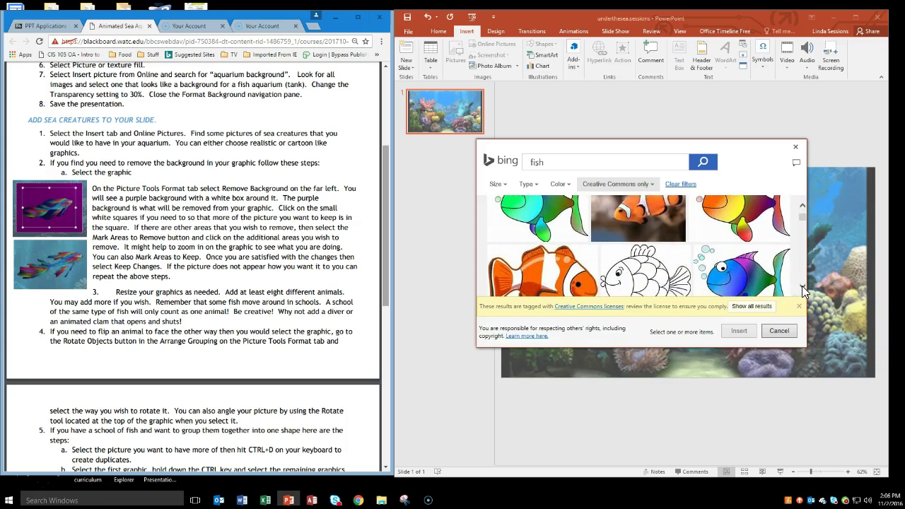
click(803, 205)
click(636, 226)
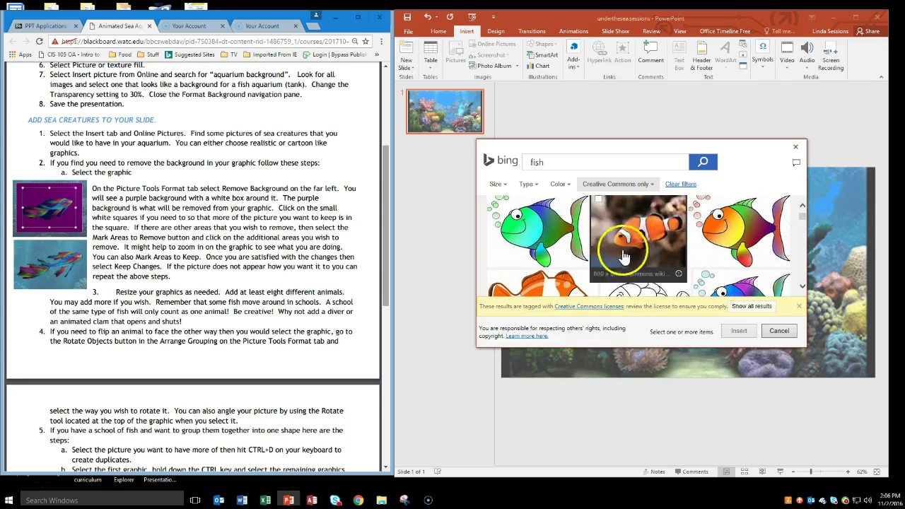
click(736, 332)
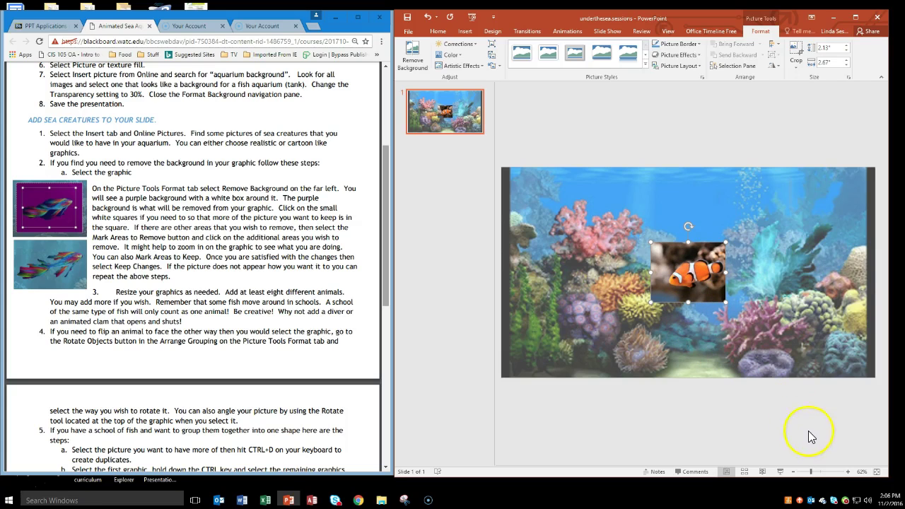
Zoom the slide view to about 190% to examine the clownfish photo and its background.
click(848, 475)
click(848, 475)
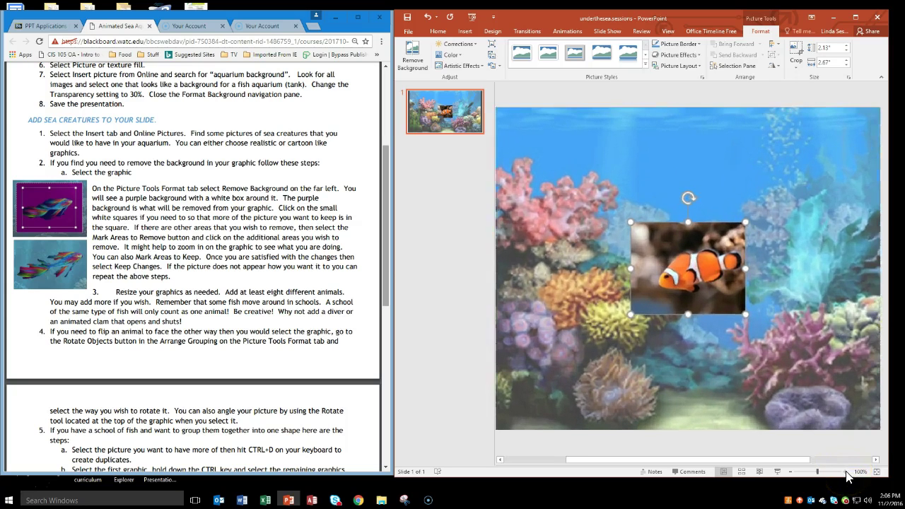
click(848, 474)
click(848, 475)
click(848, 474)
click(848, 475)
click(849, 475)
click(849, 475)
click(848, 475)
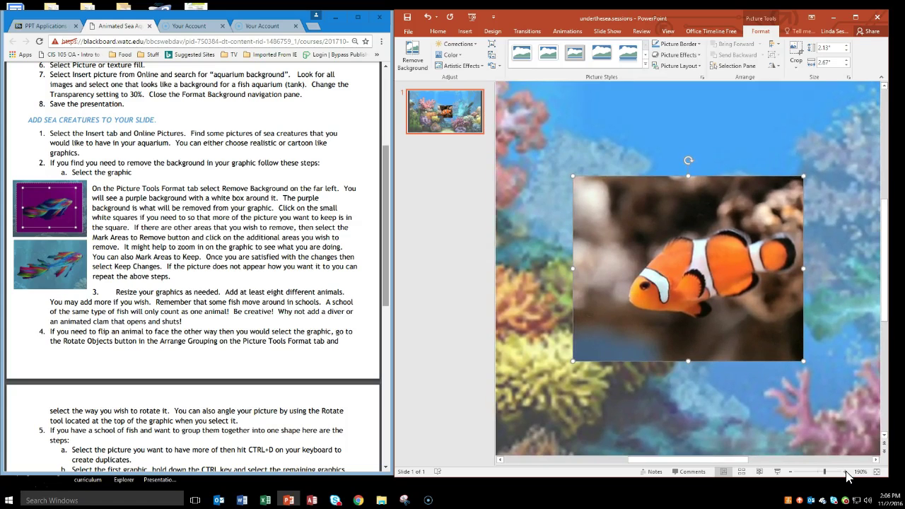